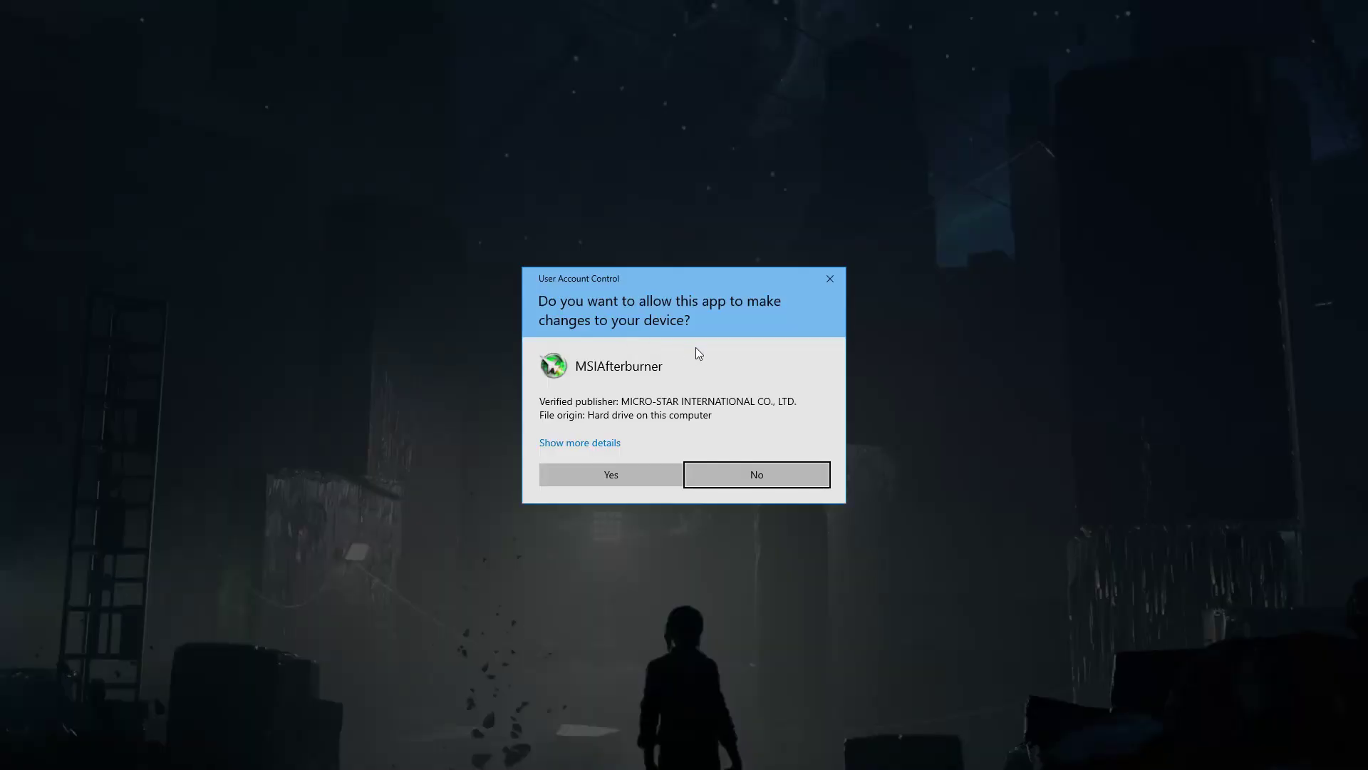
# Allow MSI Afterburner to run, open its voltage/frequency curve editor, and set the core clock offset to +130 MHz.
pyautogui.click(644, 474)
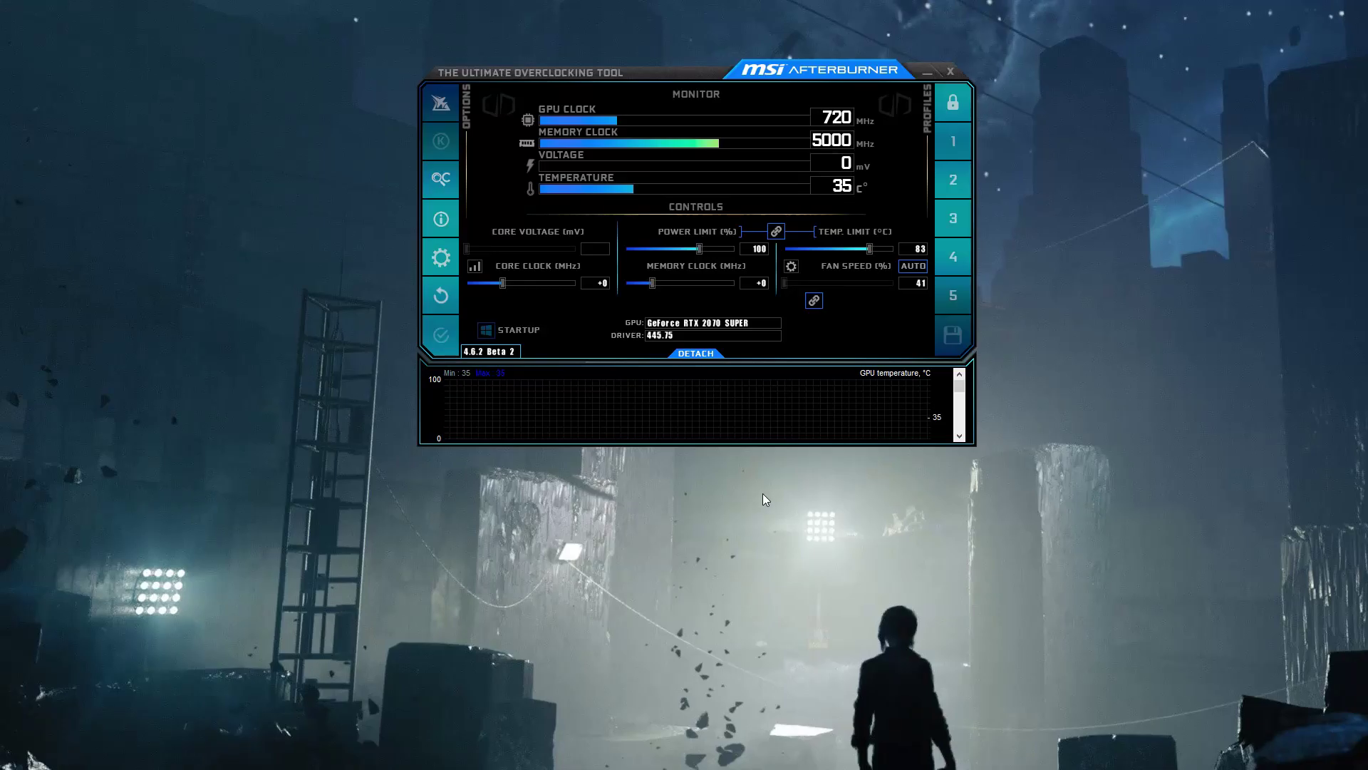
pyautogui.hotkey('ctrl', 'f')
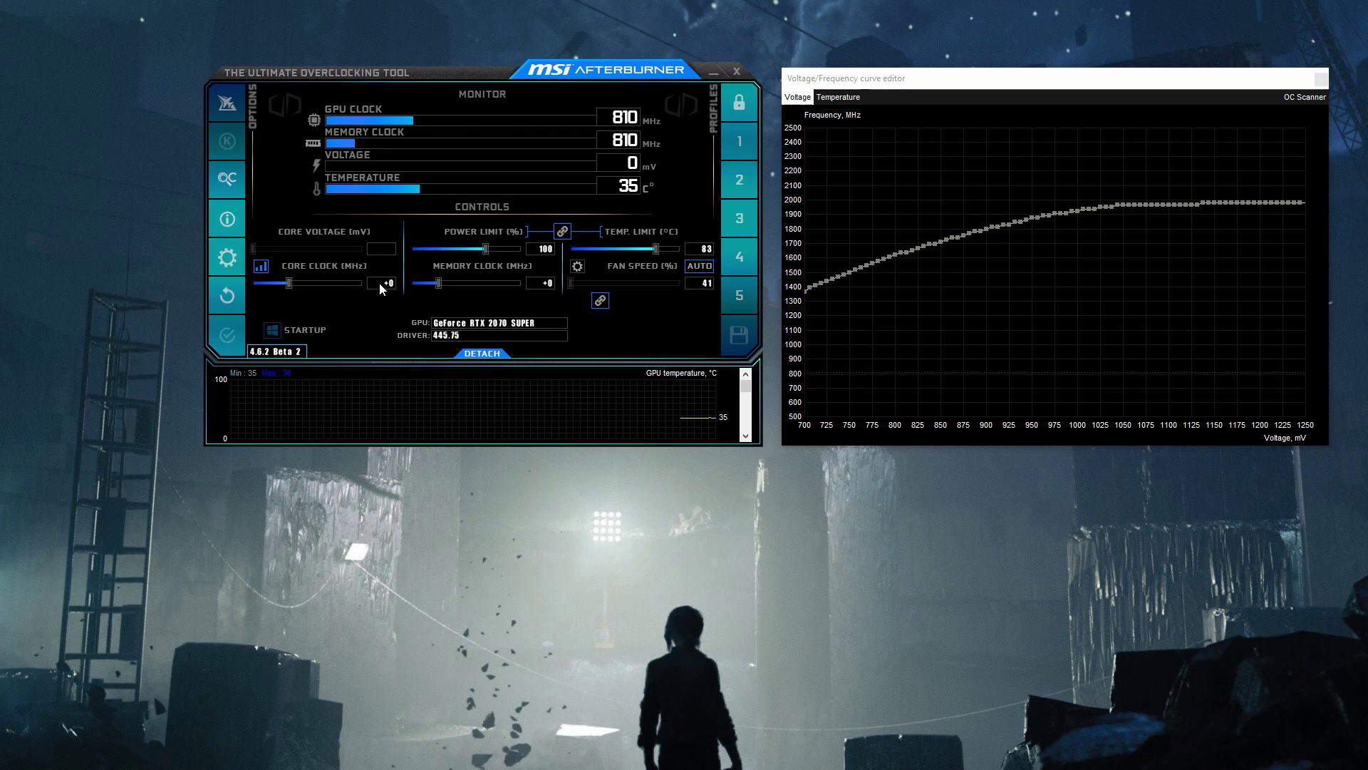
pyautogui.write('130')
pyautogui.press('Return')
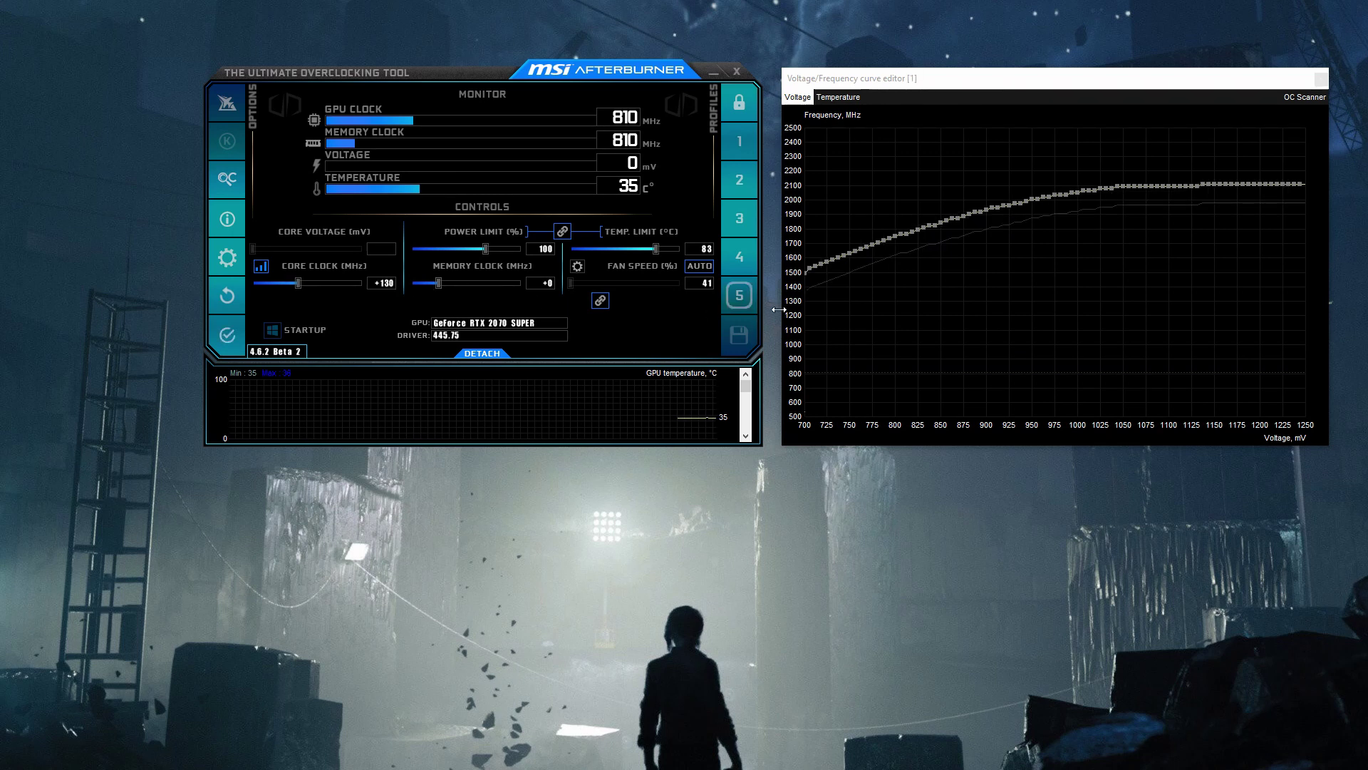
# Flatten the voltage/frequency curve beyond the 943 mV point by lowering all higher-voltage points to about 1990 MHz.
pyautogui.click(1016, 205)
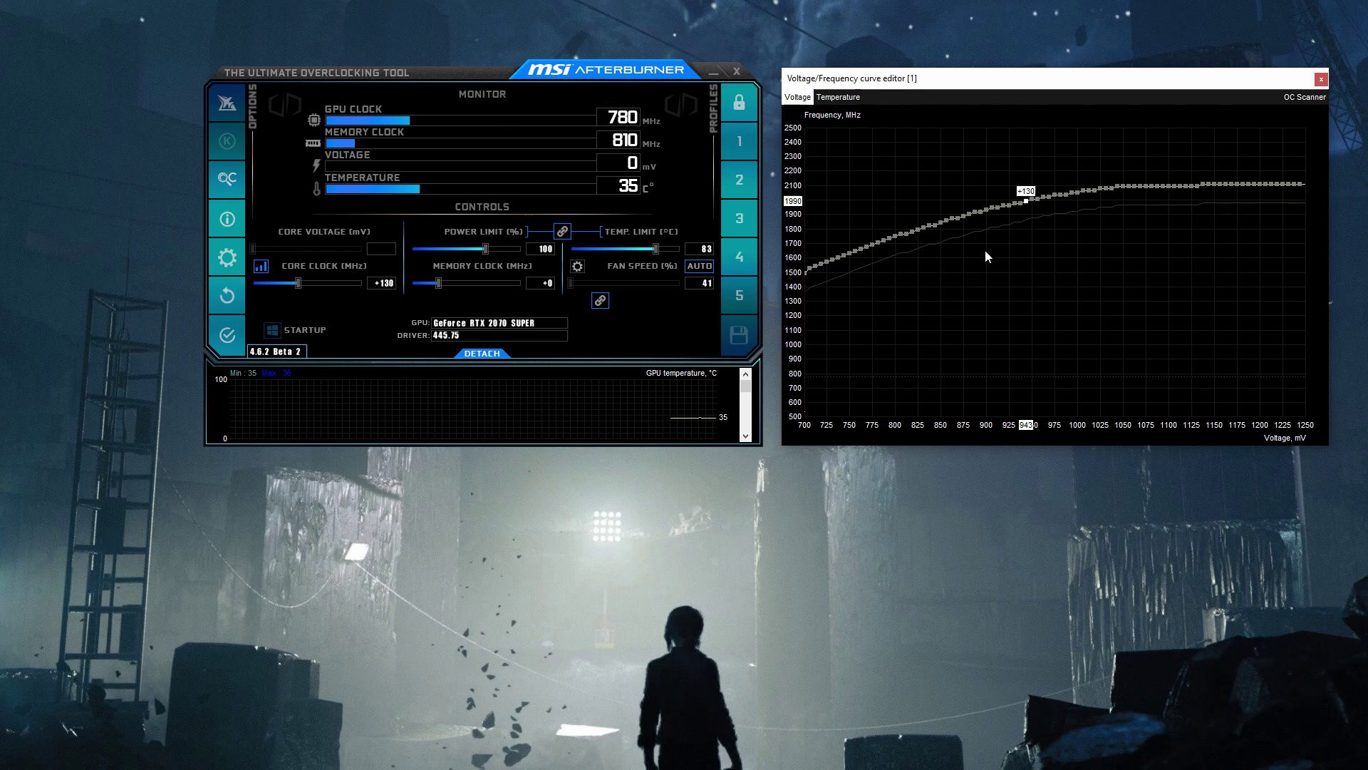
pyautogui.moveTo(1033, 198); pyautogui.dragTo(1033, 200)
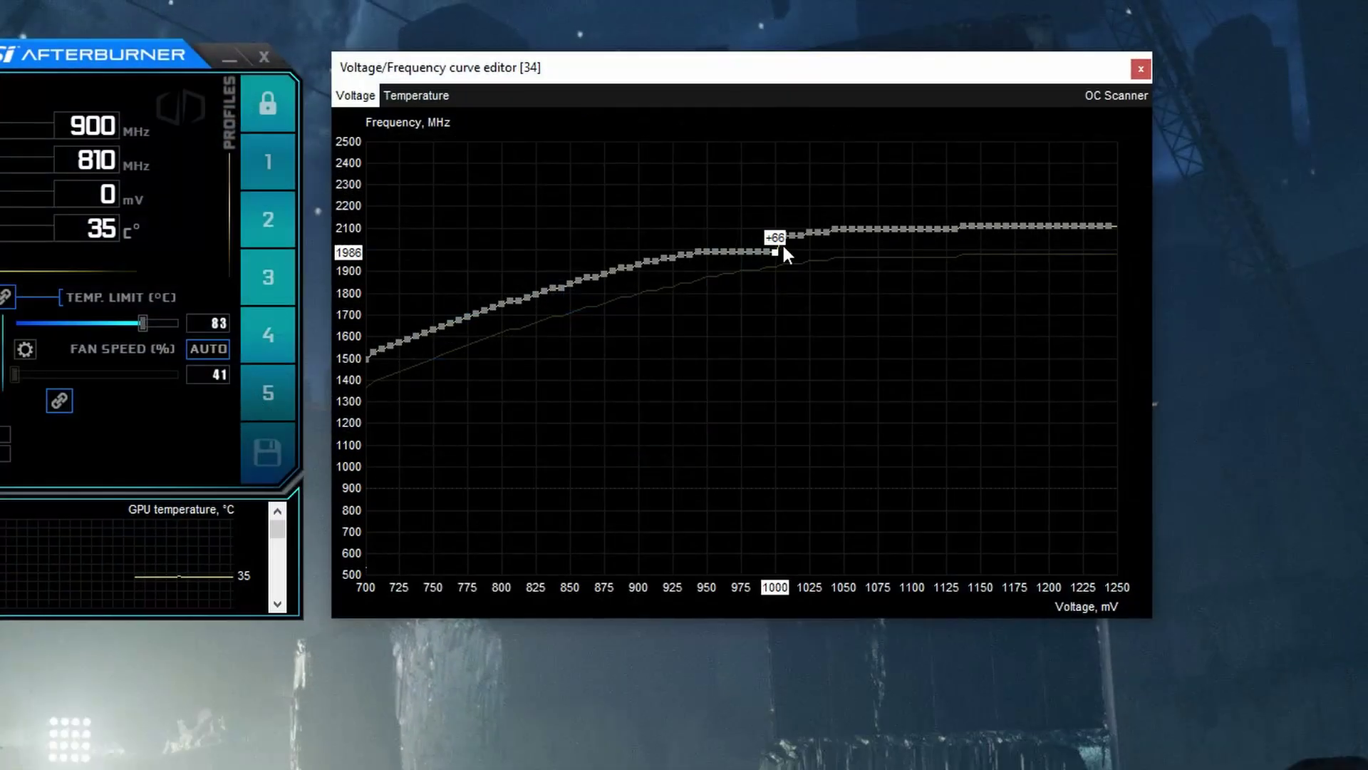
pyautogui.moveTo(784, 236); pyautogui.dragTo(793, 251)
pyautogui.moveTo(801, 235)
pyautogui.mouseDown()
pyautogui.moveTo(801, 252)
pyautogui.moveTo(818, 251)
pyautogui.mouseUp()
pyautogui.moveTo(827, 233)
pyautogui.mouseDown()
pyautogui.moveTo(828, 253)
pyautogui.moveTo(844, 251)
pyautogui.mouseUp()
pyautogui.moveTo(853, 229); pyautogui.dragTo(854, 252)
pyautogui.moveTo(861, 229); pyautogui.dragTo(870, 252)
pyautogui.moveTo(878, 229); pyautogui.dragTo(887, 251)
pyautogui.moveTo(895, 229)
pyautogui.mouseDown()
pyautogui.moveTo(896, 251)
pyautogui.moveTo(913, 250)
pyautogui.mouseUp()
pyautogui.moveTo(921, 229)
pyautogui.mouseDown()
pyautogui.moveTo(920, 251)
pyautogui.moveTo(938, 251)
pyautogui.mouseUp()
pyautogui.moveTo(946, 229); pyautogui.dragTo(955, 250)
pyautogui.moveTo(963, 226); pyautogui.dragTo(963, 250)
pyautogui.moveTo(972, 226); pyautogui.dragTo(972, 251)
pyautogui.moveTo(981, 226)
pyautogui.mouseDown()
pyautogui.moveTo(980, 250)
pyautogui.moveTo(1010, 240)
pyautogui.moveTo(1109, 251)
pyautogui.mouseUp()
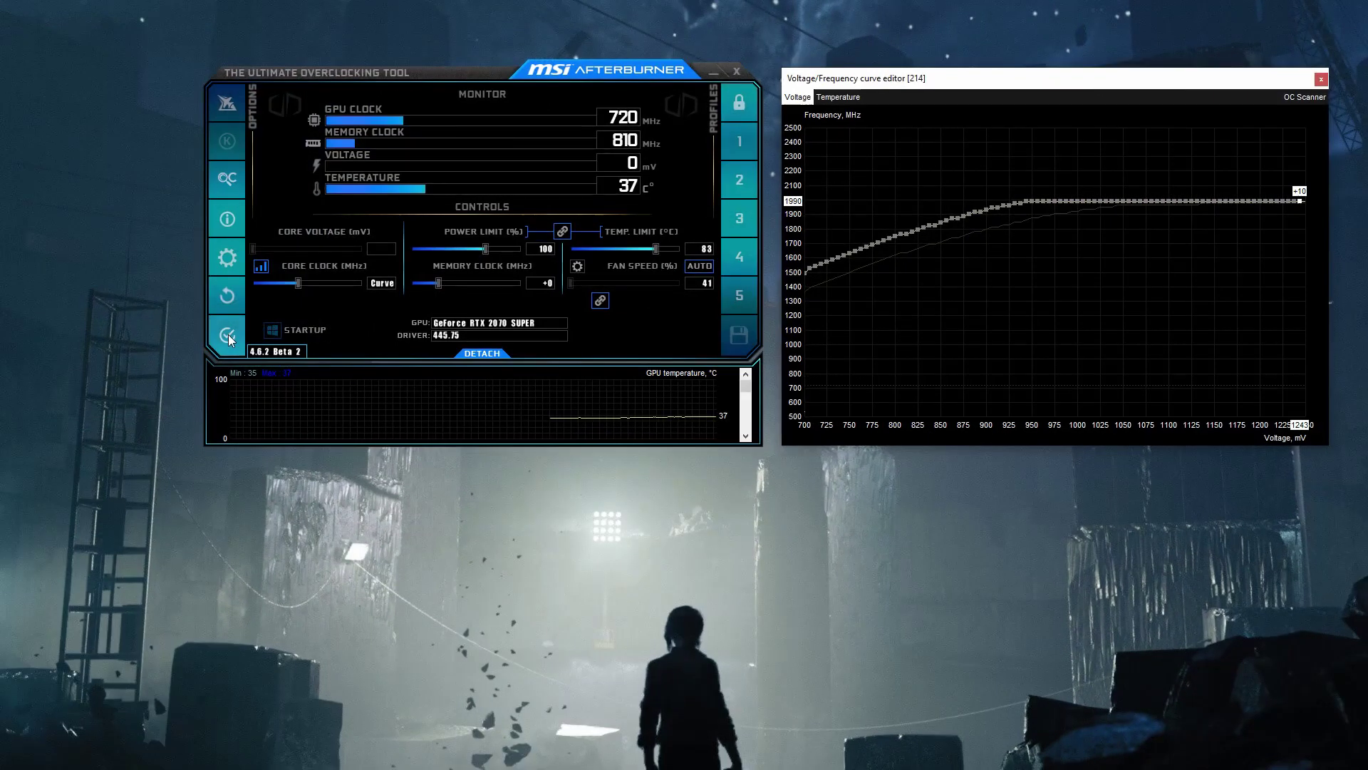
# Apply the flattened curve and activate saving of the settings to a profile.
pyautogui.click(228, 335)
pyautogui.click(737, 336)
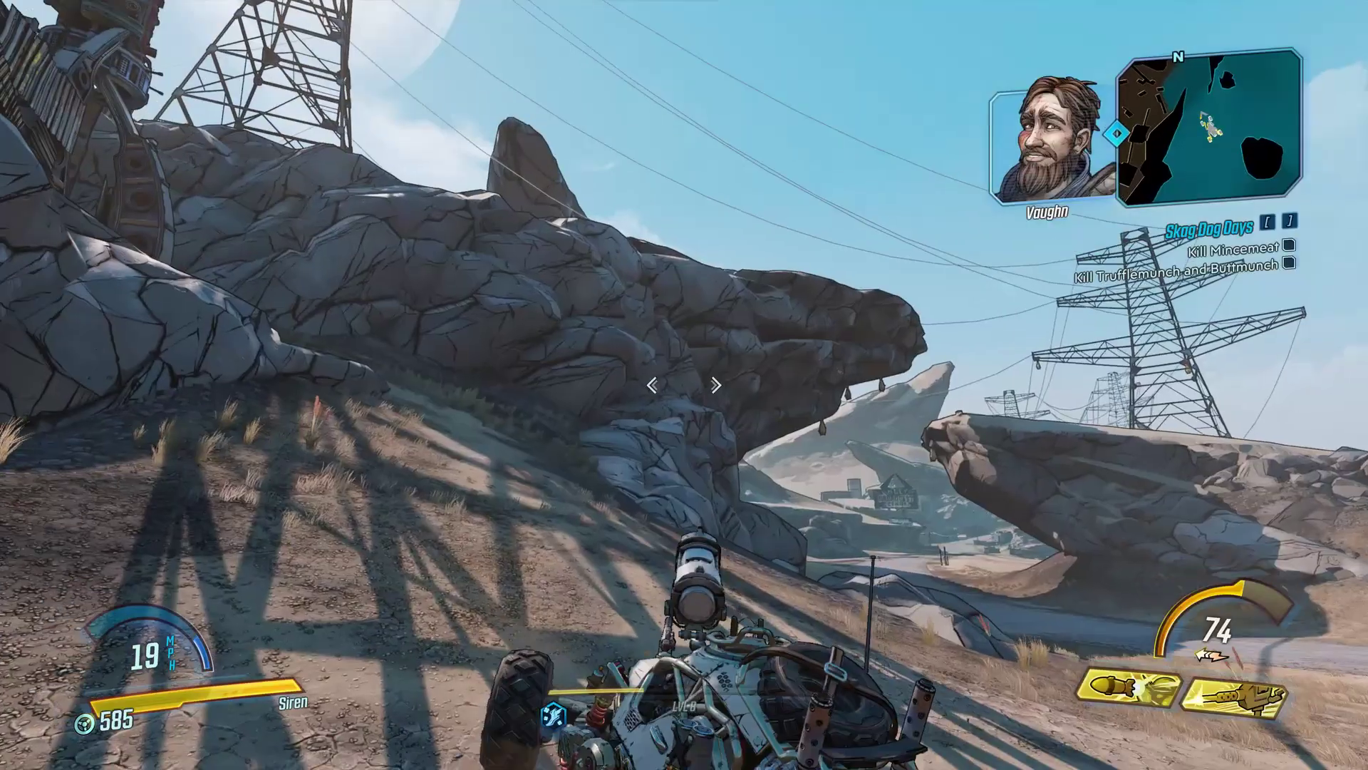
pyautogui.press('w')
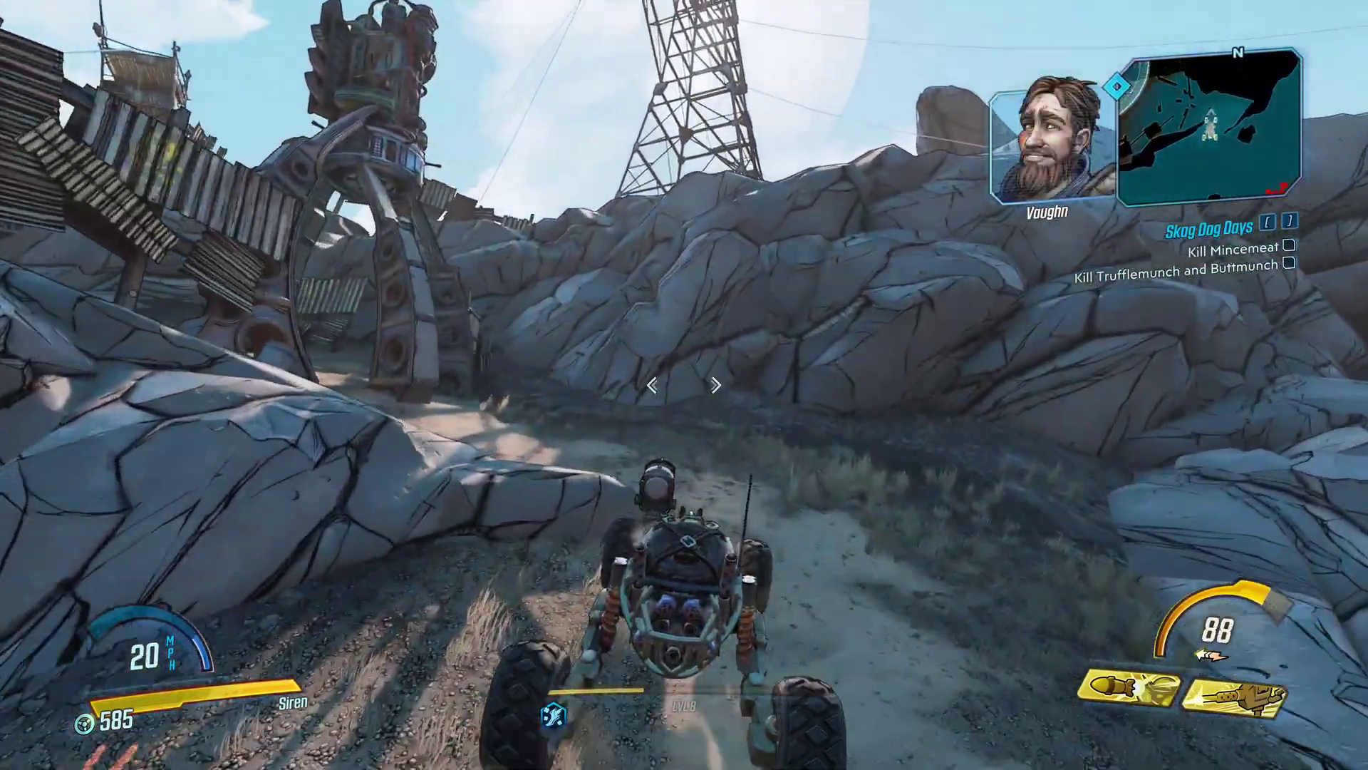
pyautogui.press('w')
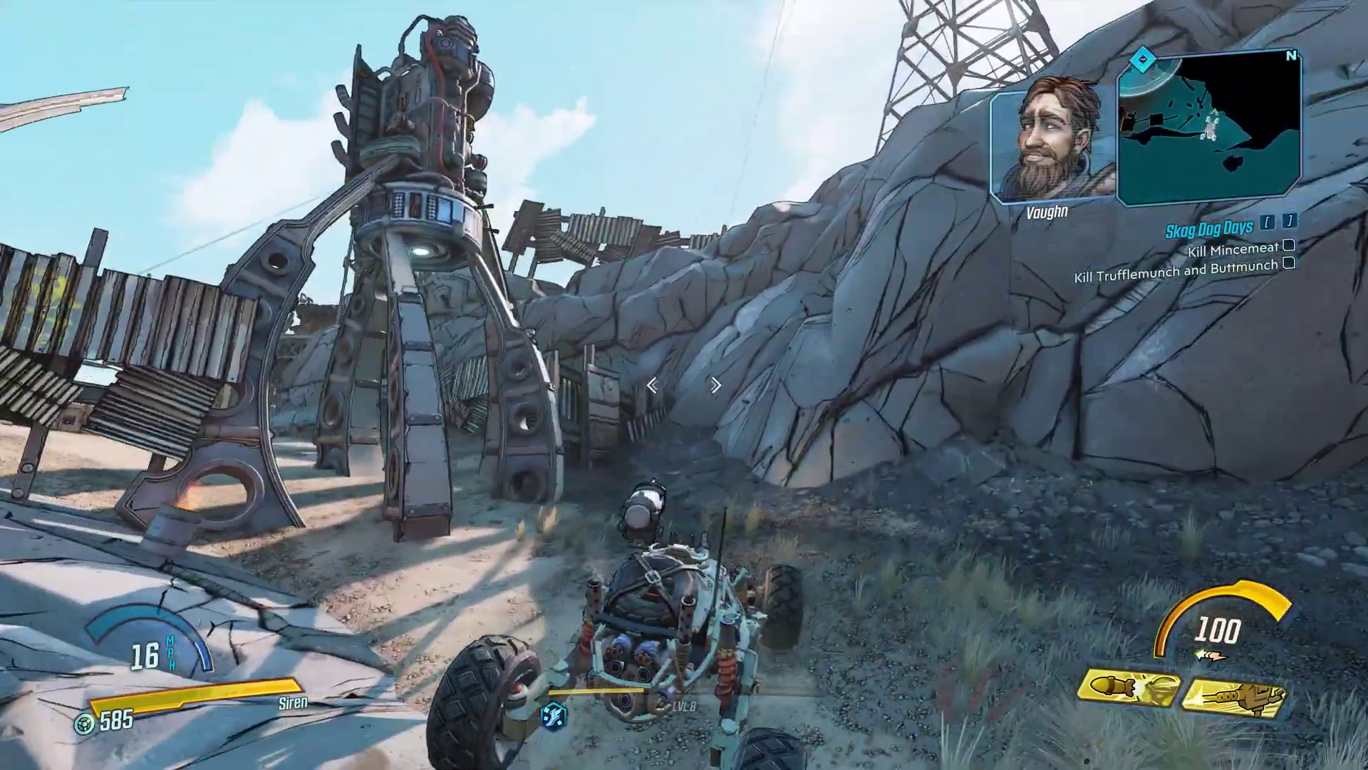
pyautogui.press('s')
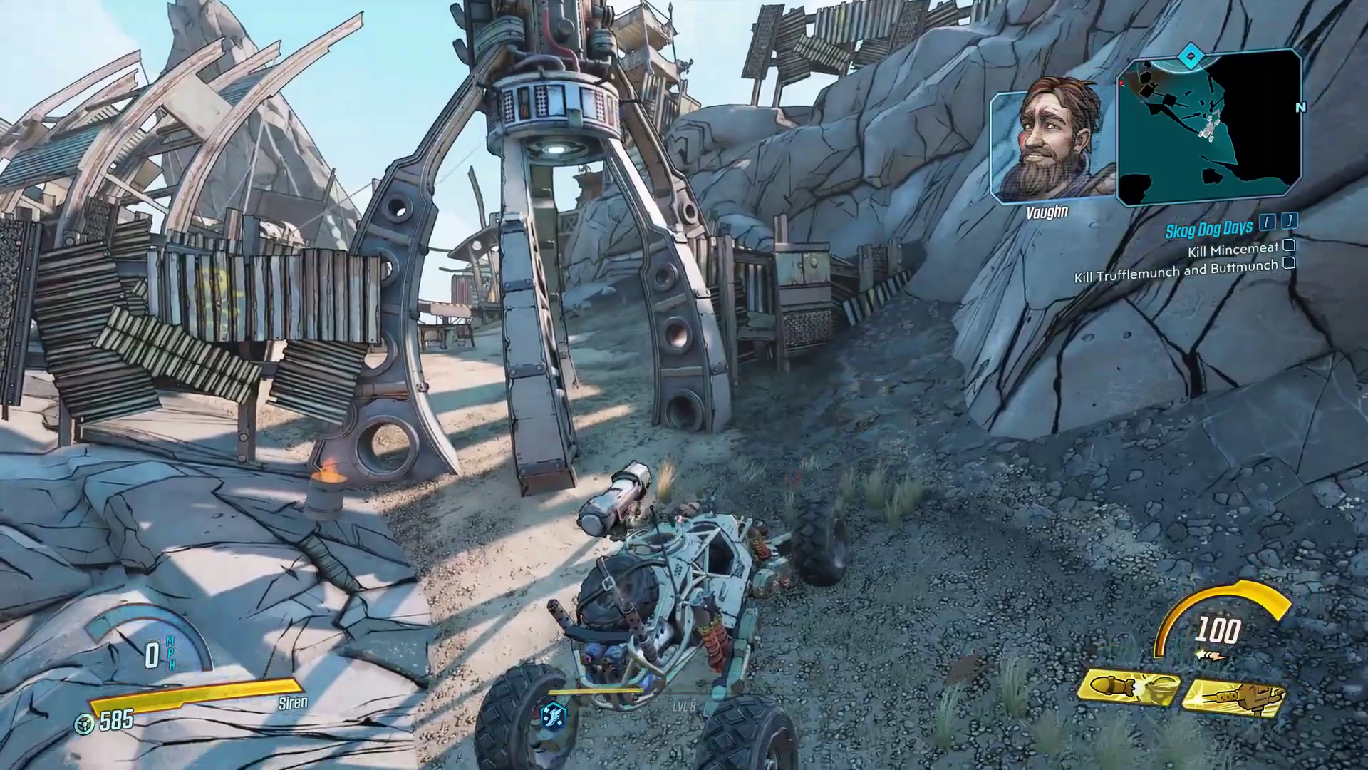
pyautogui.press('e')
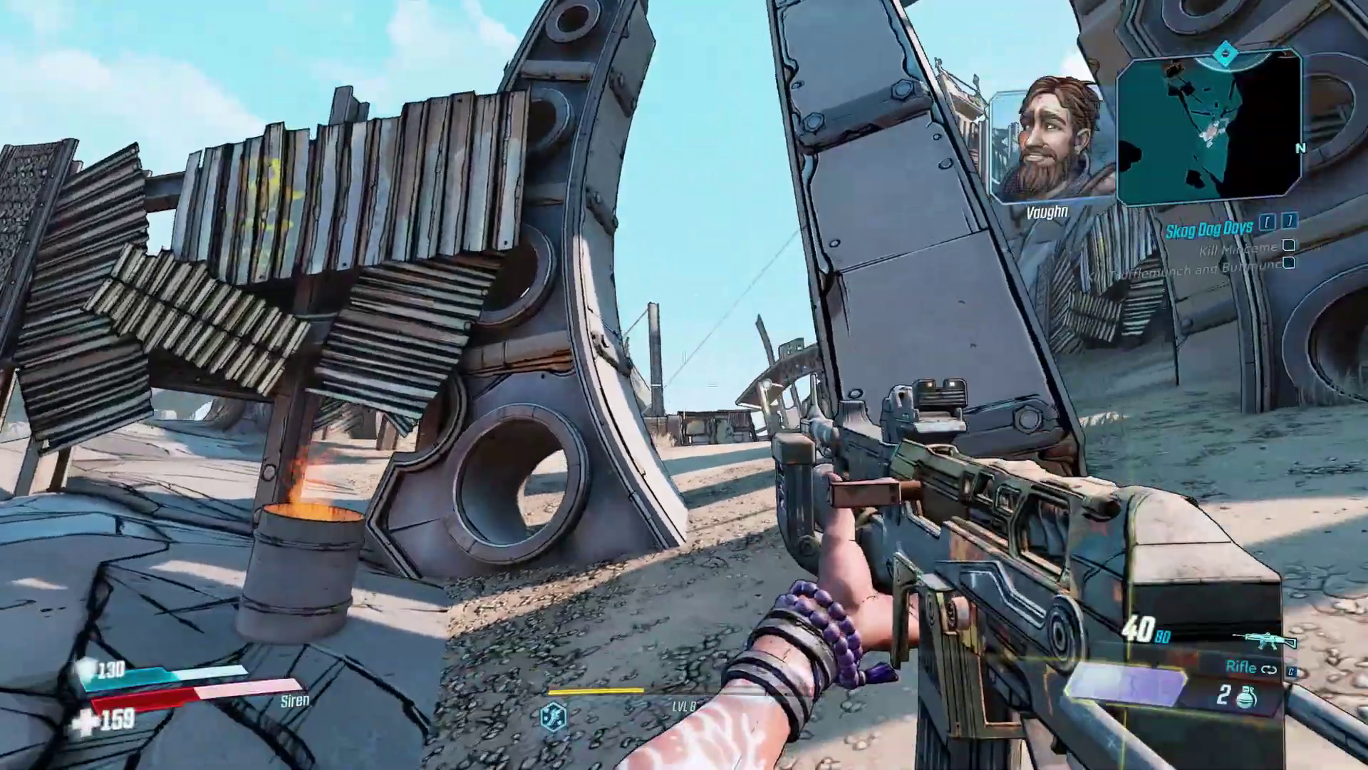
pyautogui.press('w')
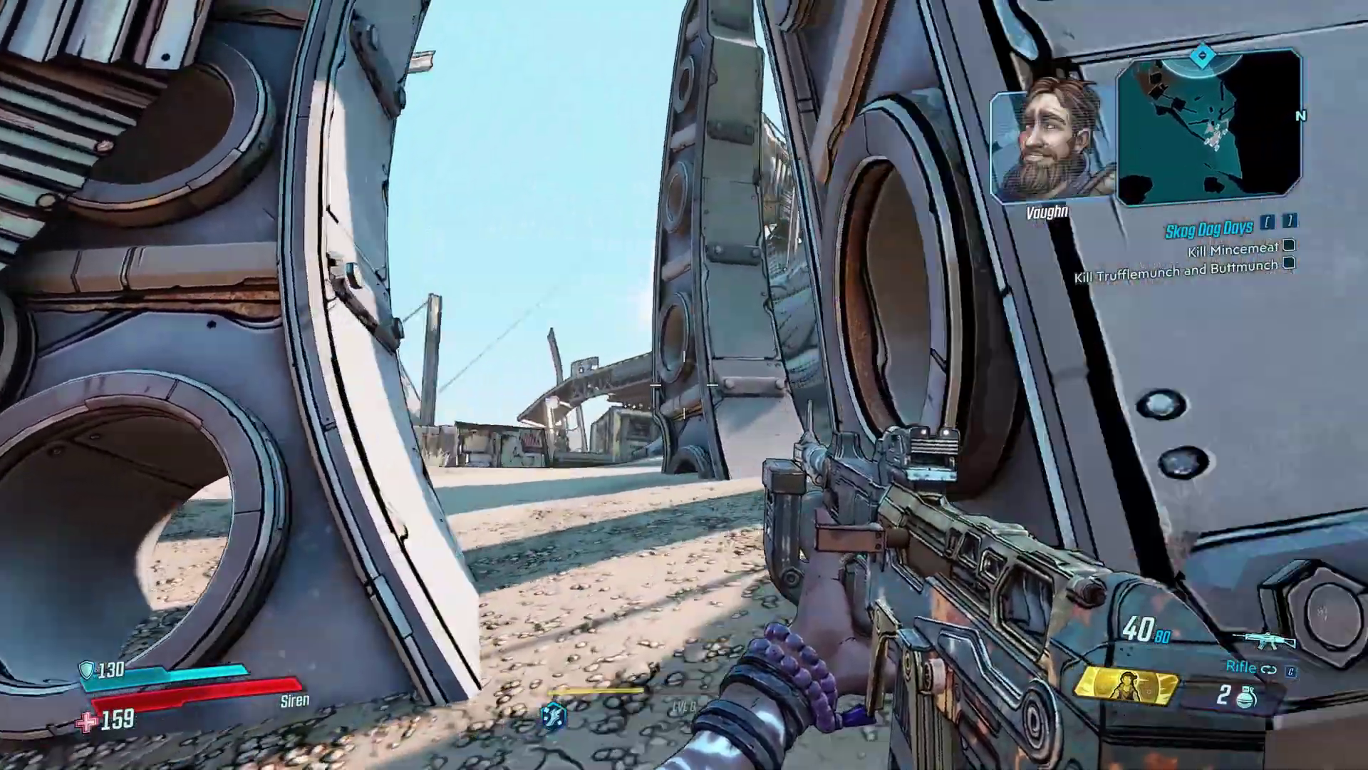
pyautogui.press('w')
pyautogui.press('d')
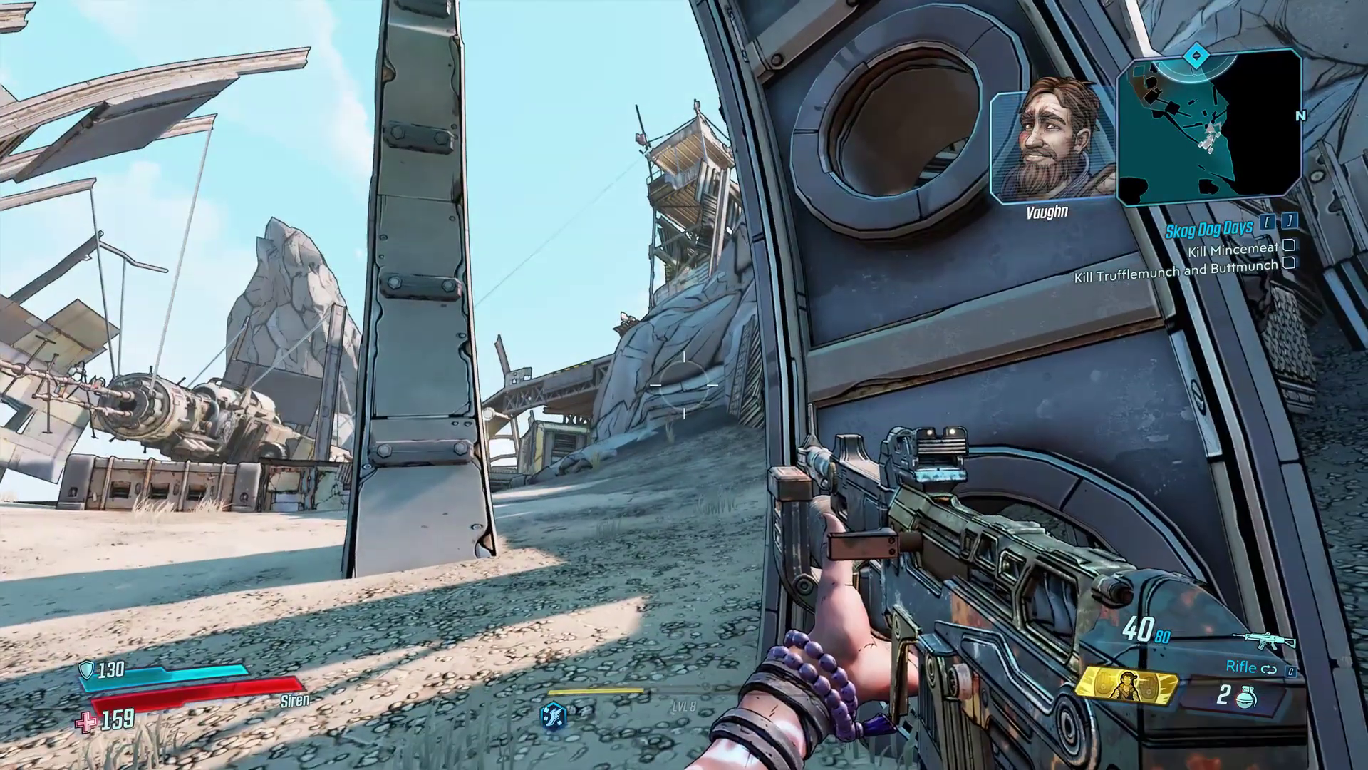
pyautogui.press('w')
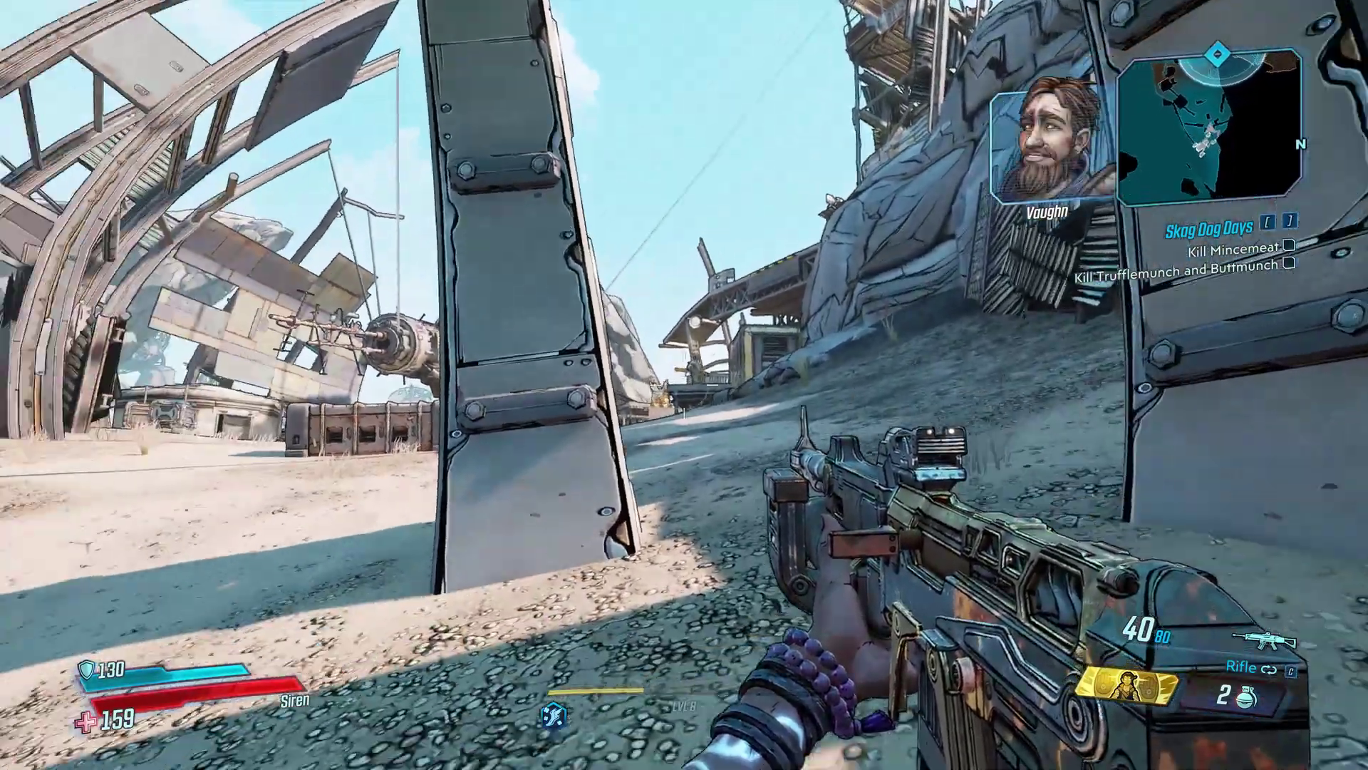
pyautogui.press('w')
pyautogui.press('d')
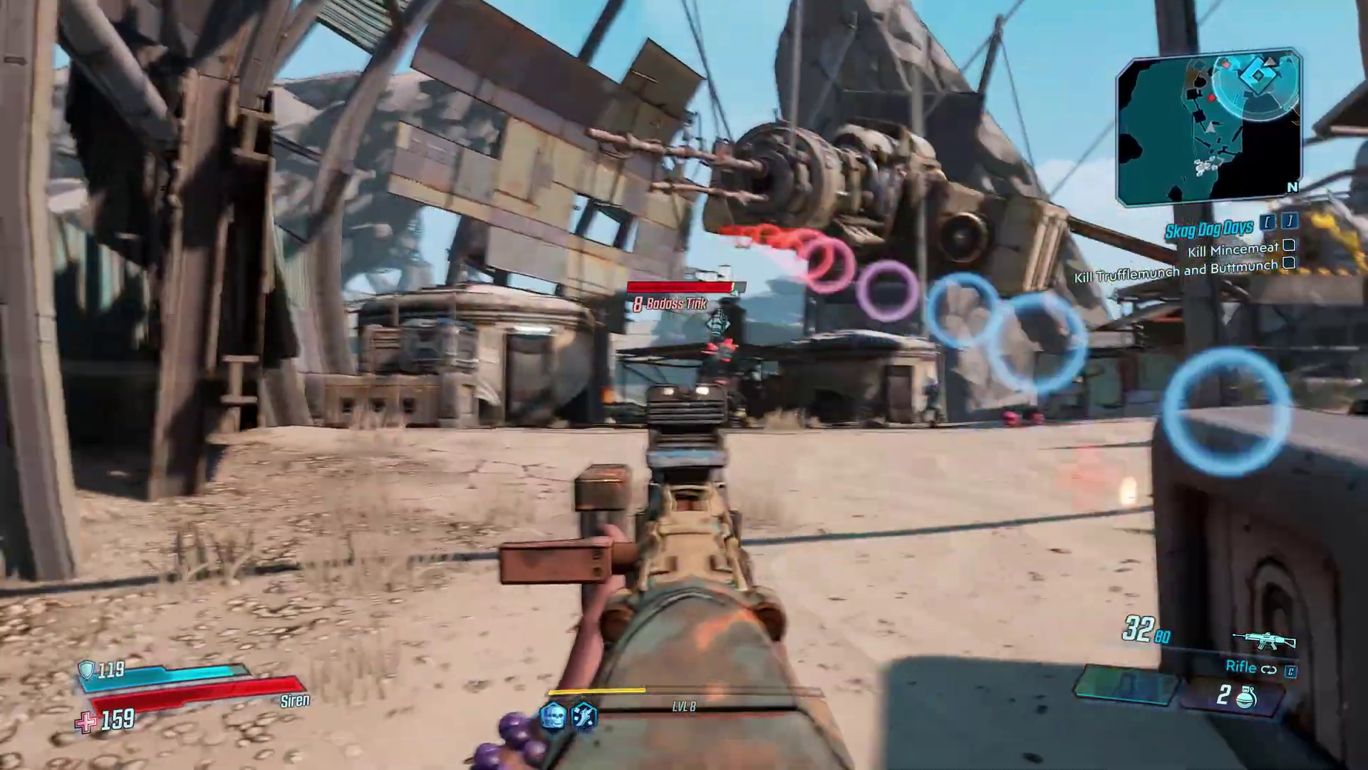
pyautogui.click(684, 385)
pyautogui.click(684, 385)
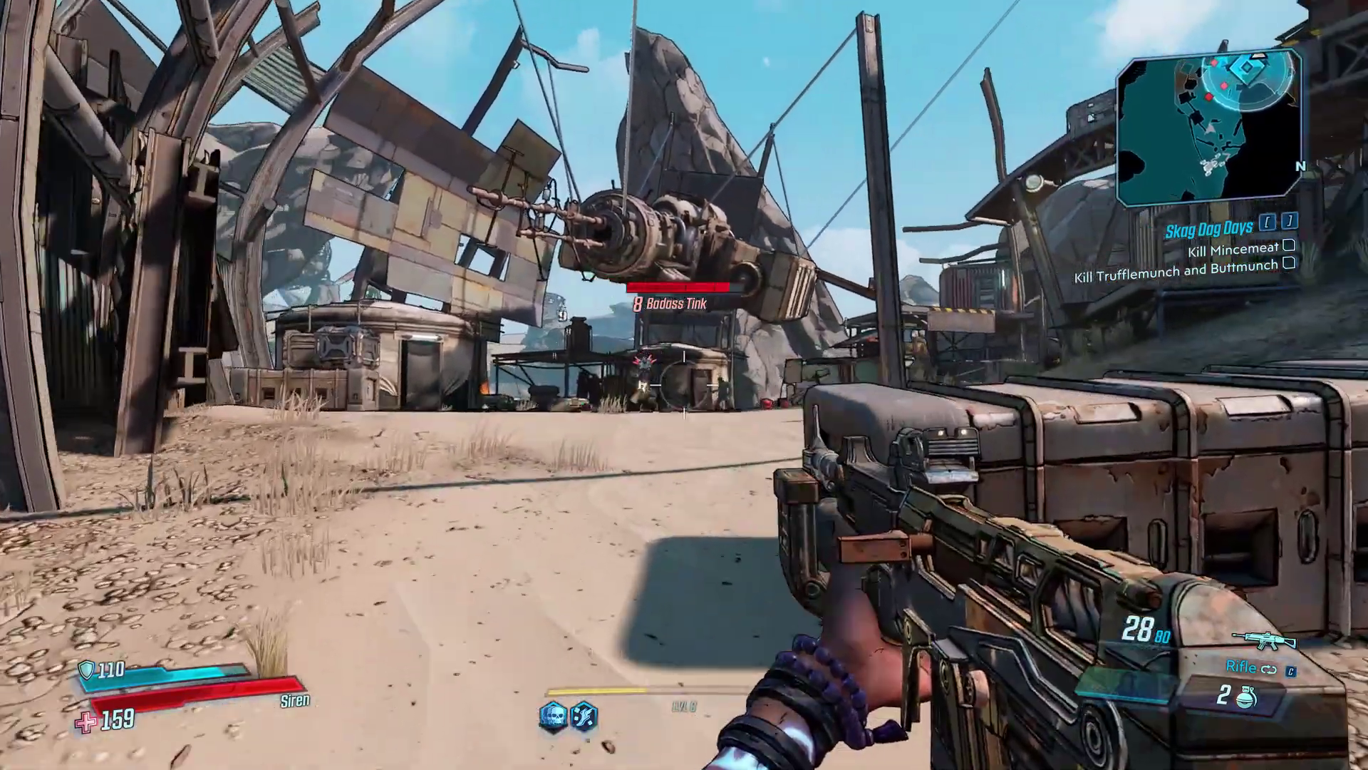
pyautogui.press('g')
pyautogui.press('s')
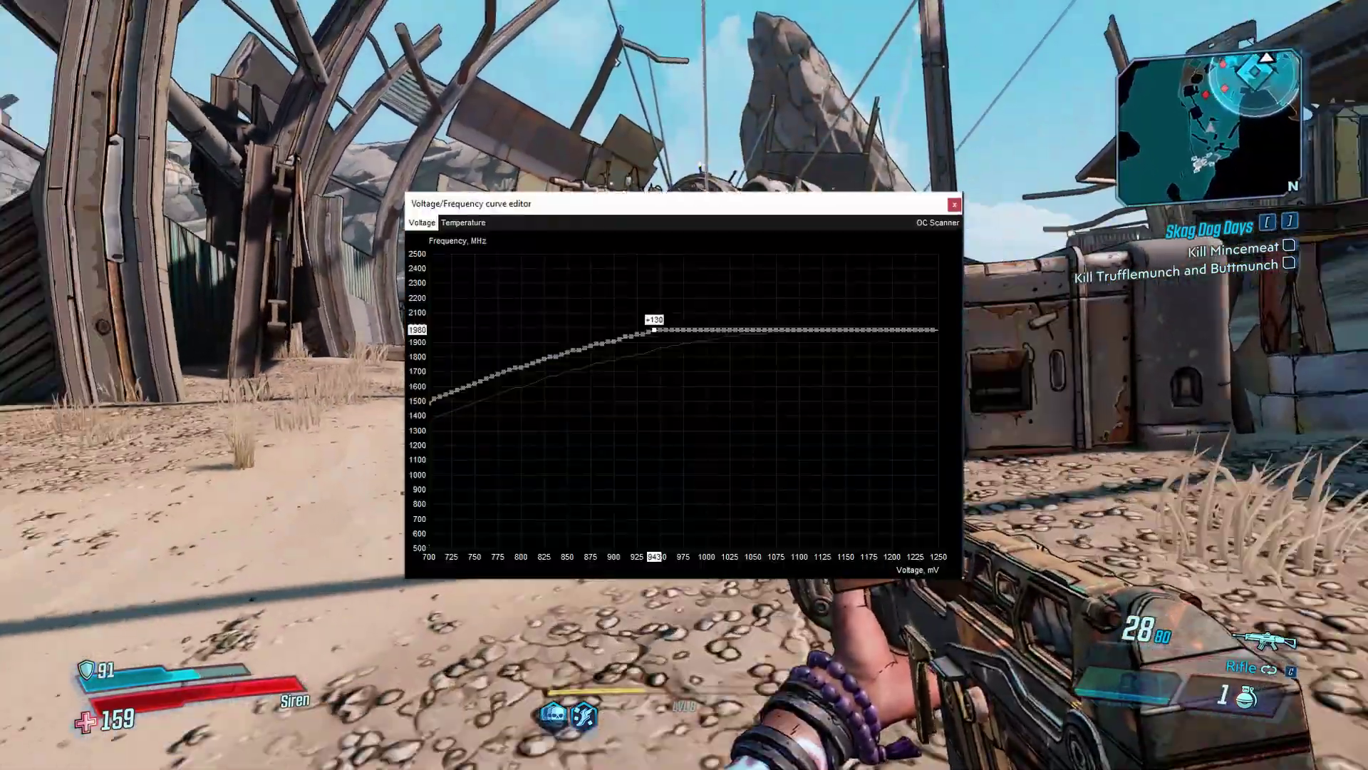
pyautogui.press('w')
pyautogui.rightClick(684, 385)
pyautogui.click(684, 385)
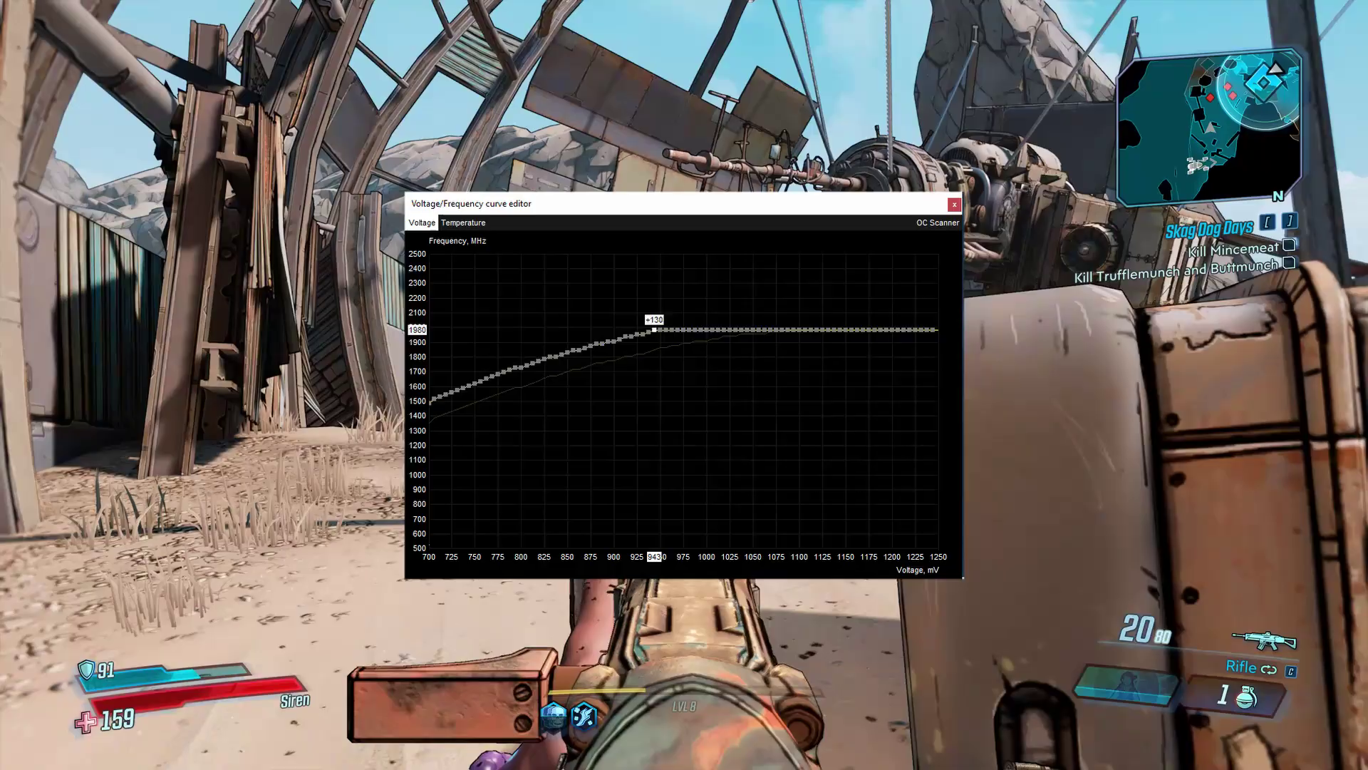
pyautogui.click(684, 385)
pyautogui.click(684, 385)
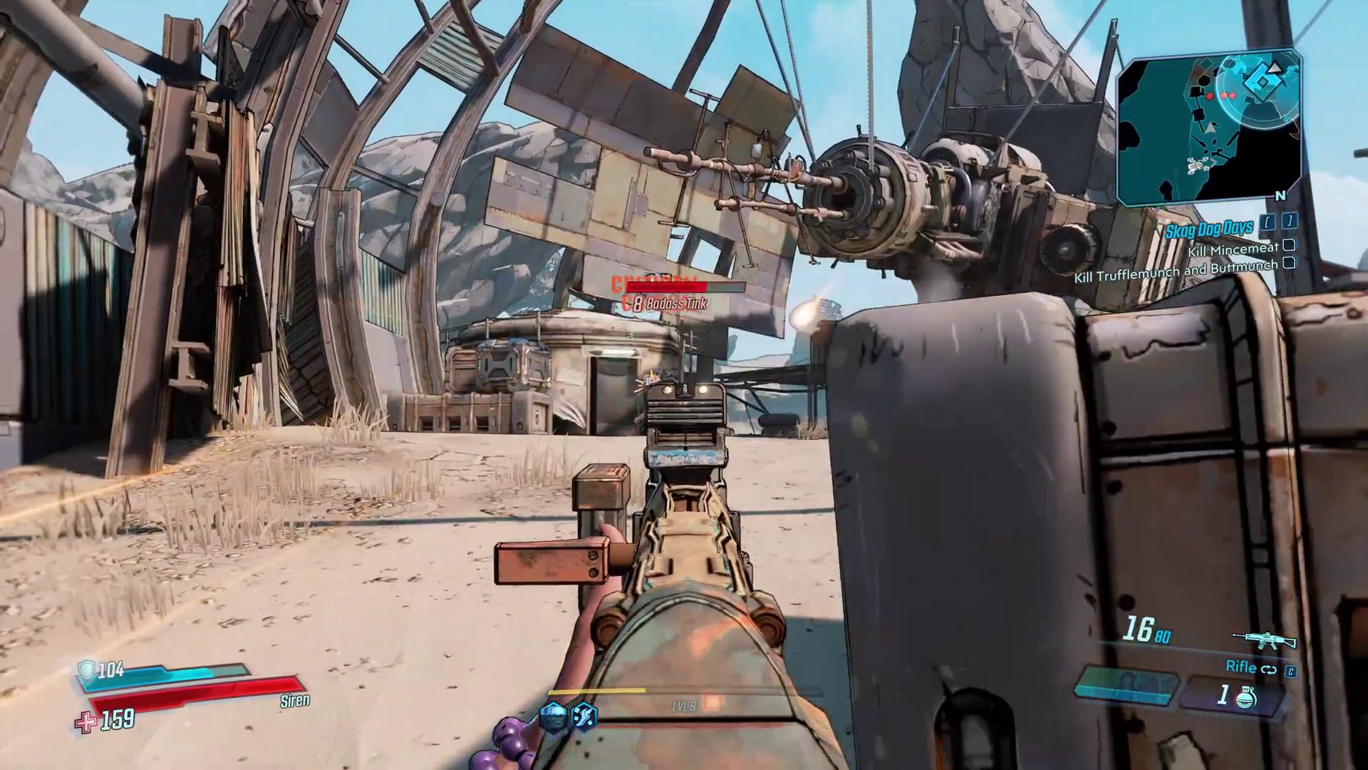
pyautogui.click(684, 385)
pyautogui.press('r')
pyautogui.press('g')
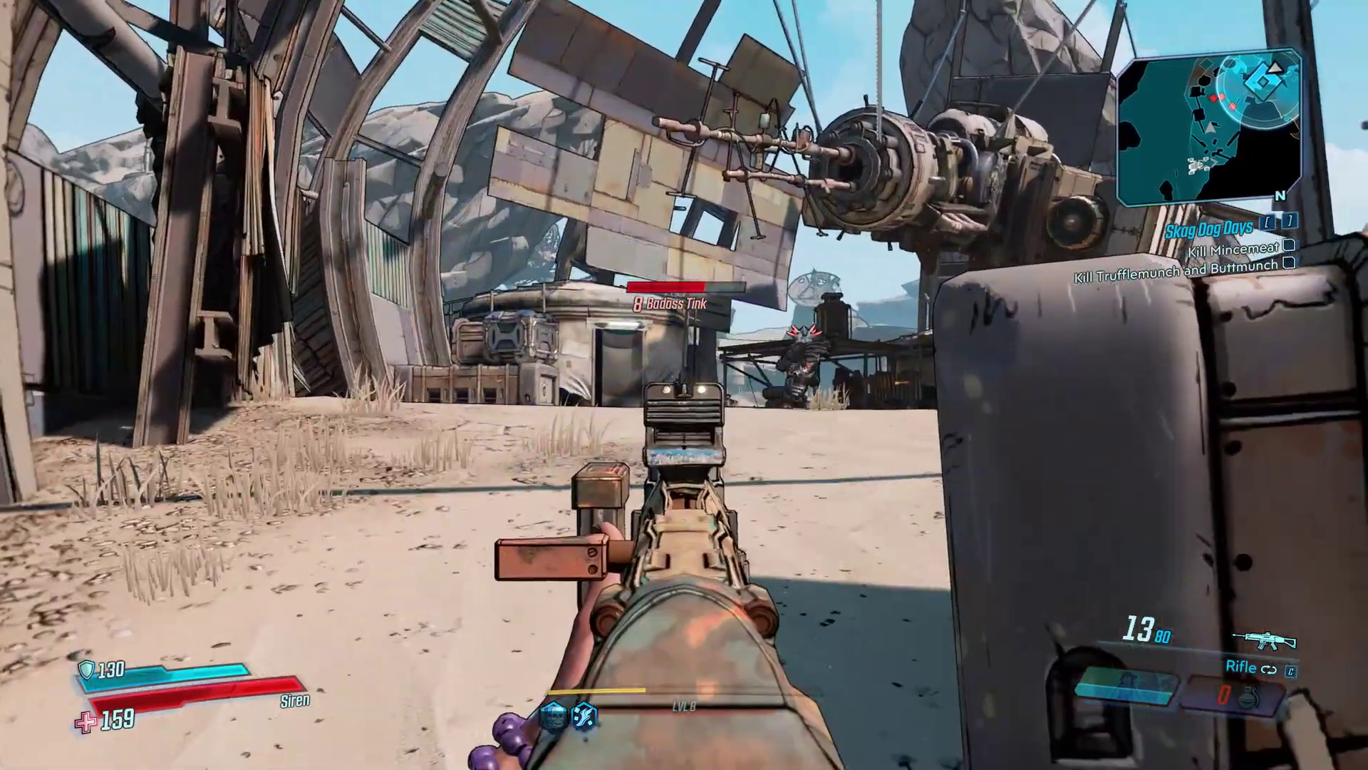
pyautogui.click(684, 385)
pyautogui.click(684, 385)
pyautogui.press('r')
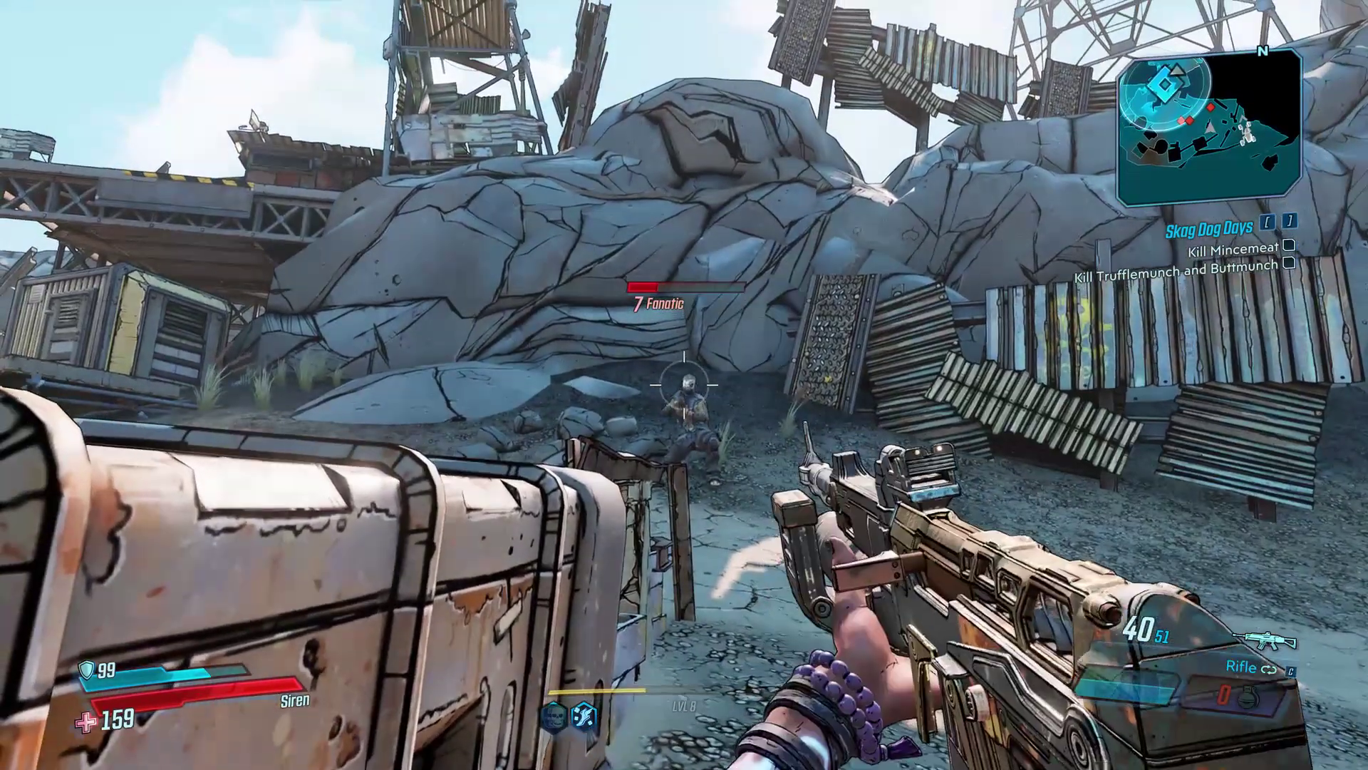
pyautogui.click(684, 384)
pyautogui.click(685, 385)
pyautogui.rightClick(684, 385)
pyautogui.click(684, 385)
pyautogui.click(684, 384)
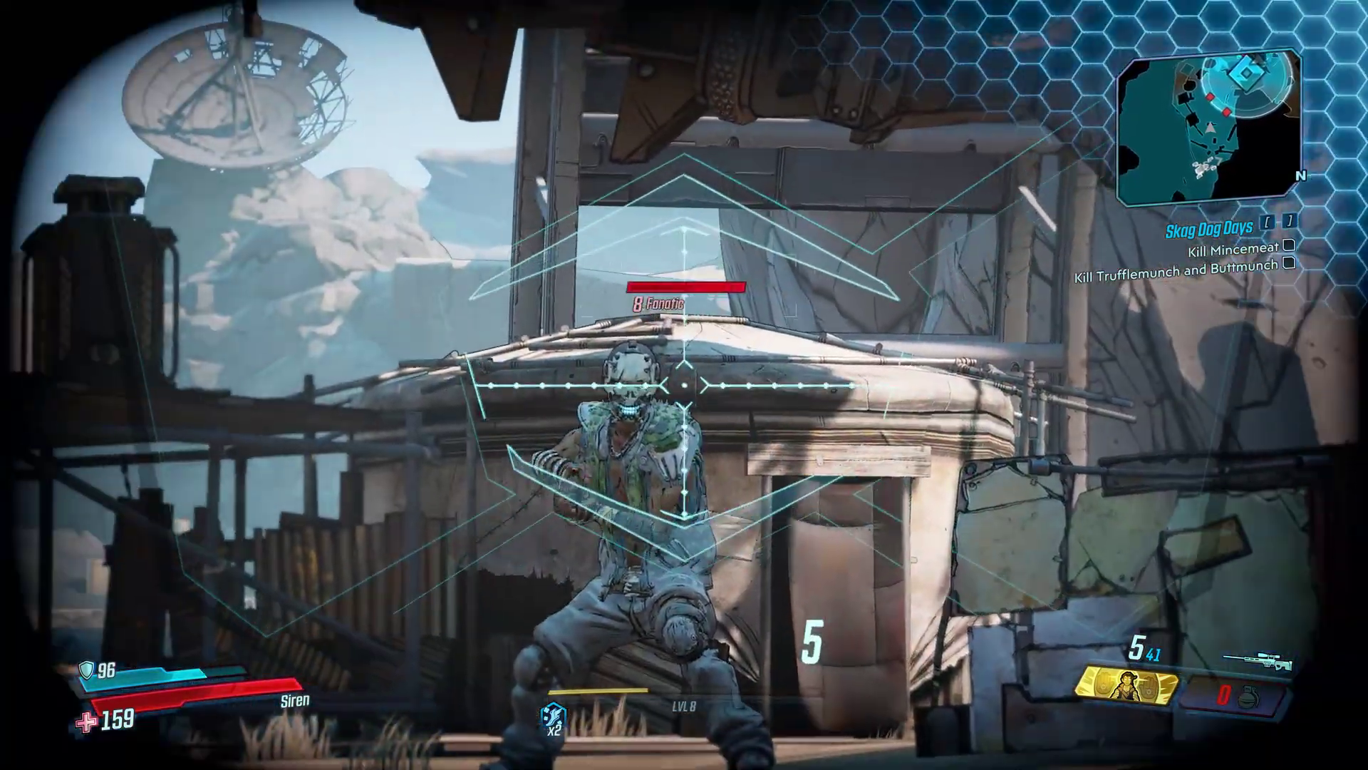
pyautogui.click(684, 385)
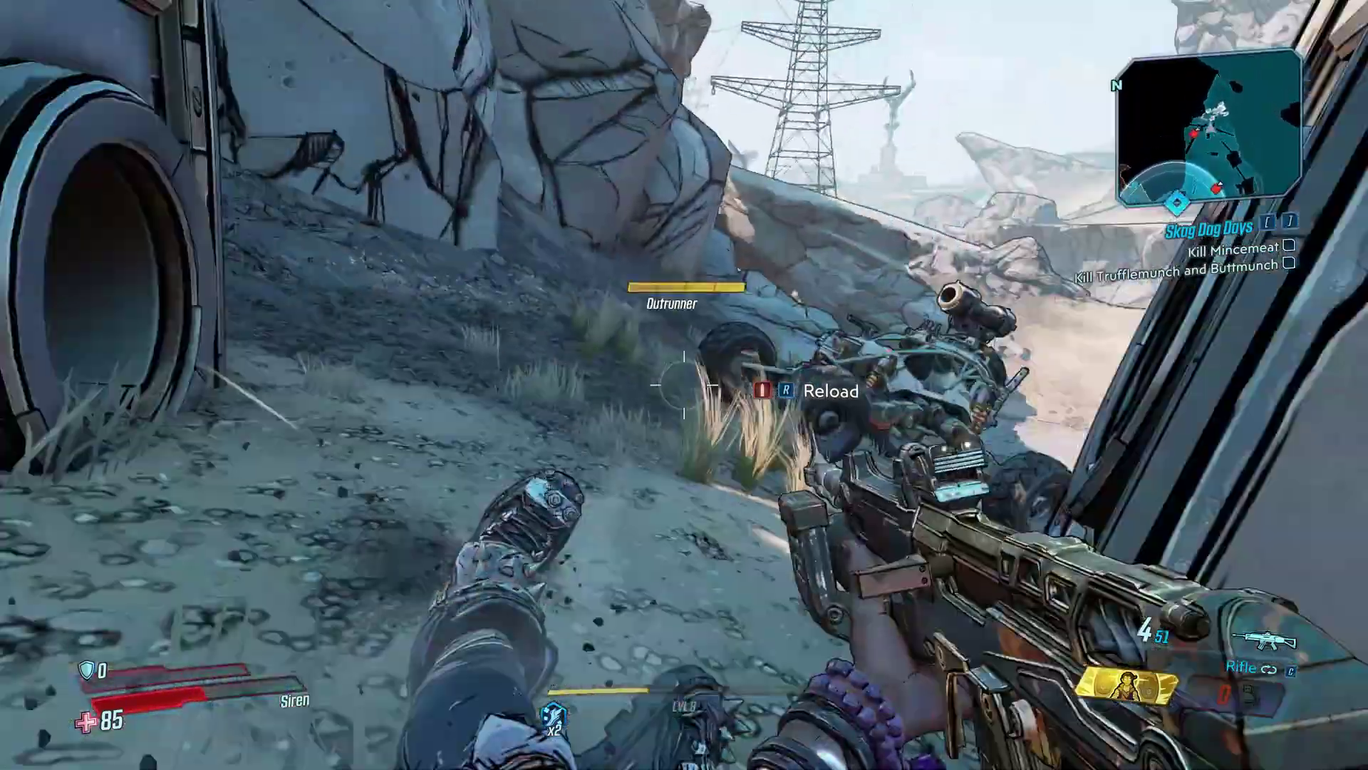
pyautogui.press('e')
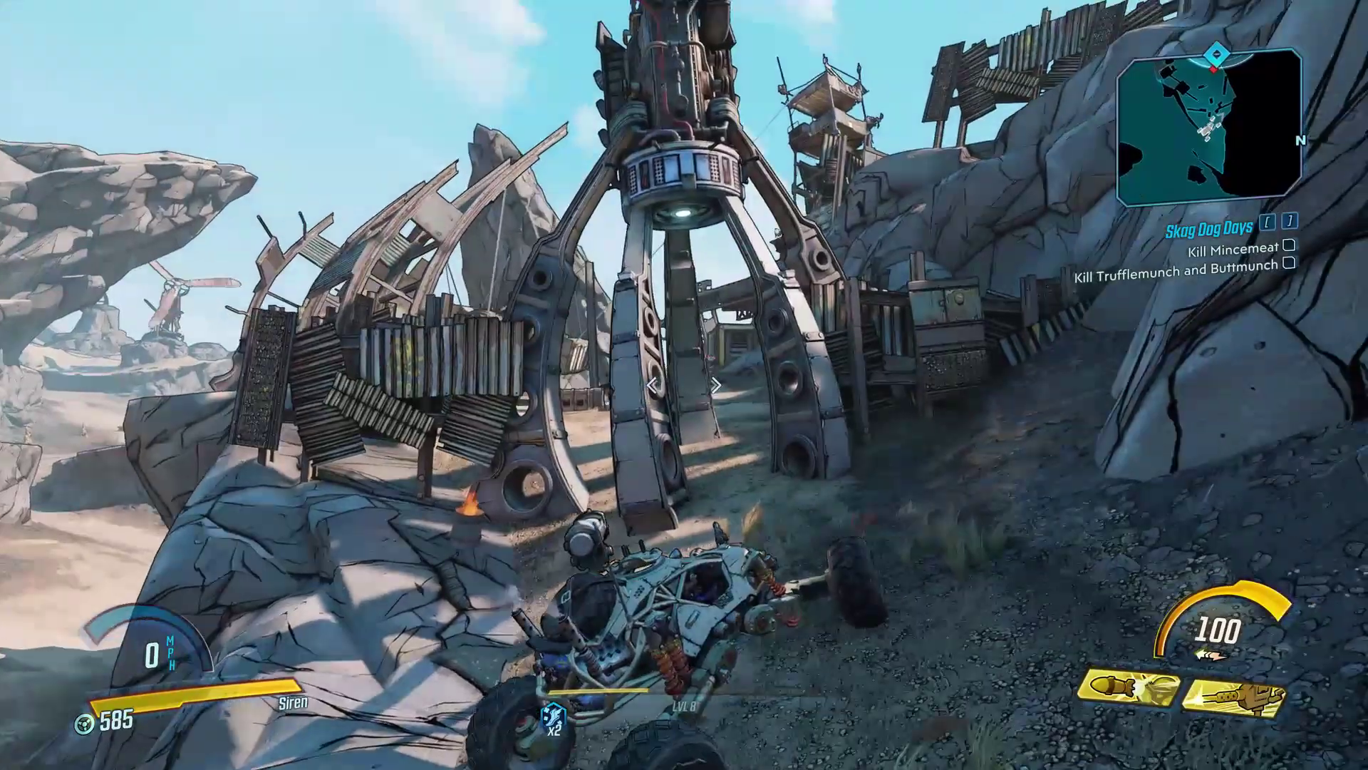
pyautogui.click(684, 385)
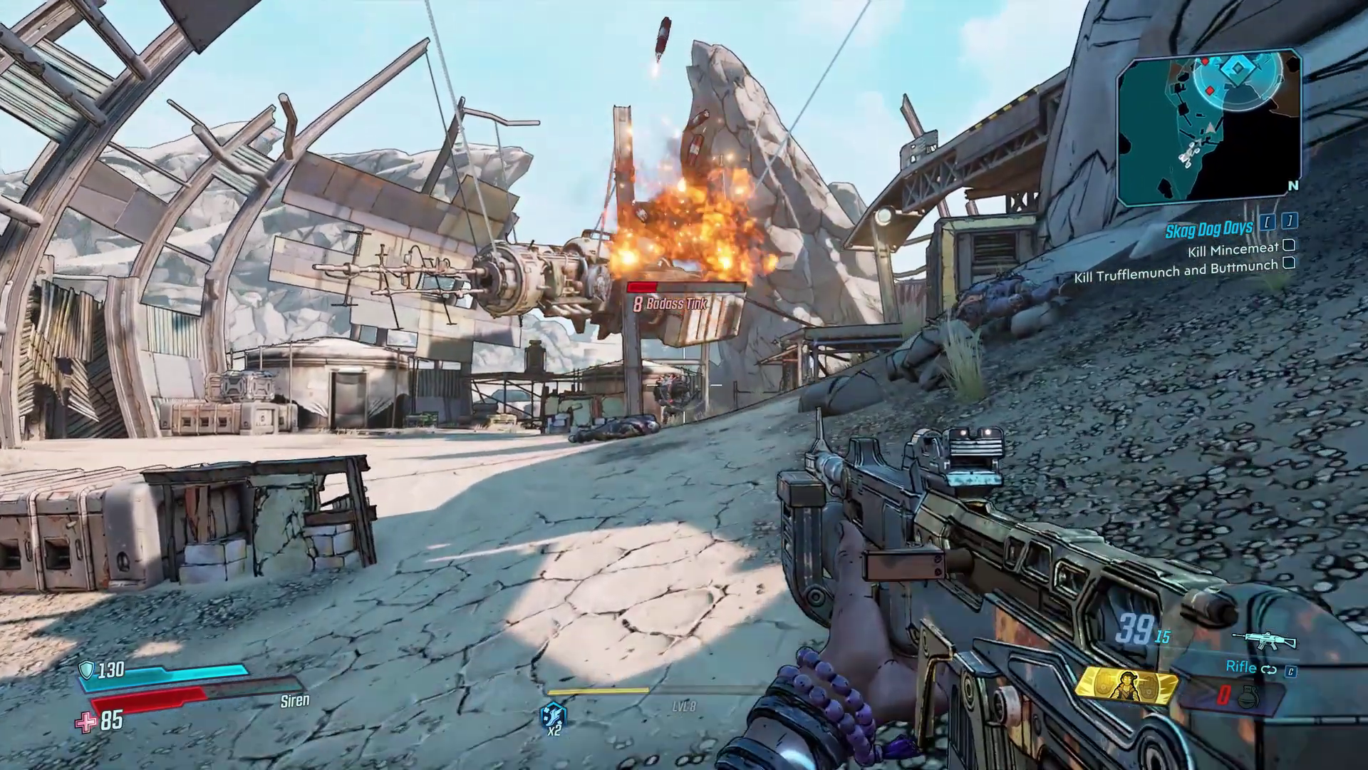
pyautogui.press('Tab')
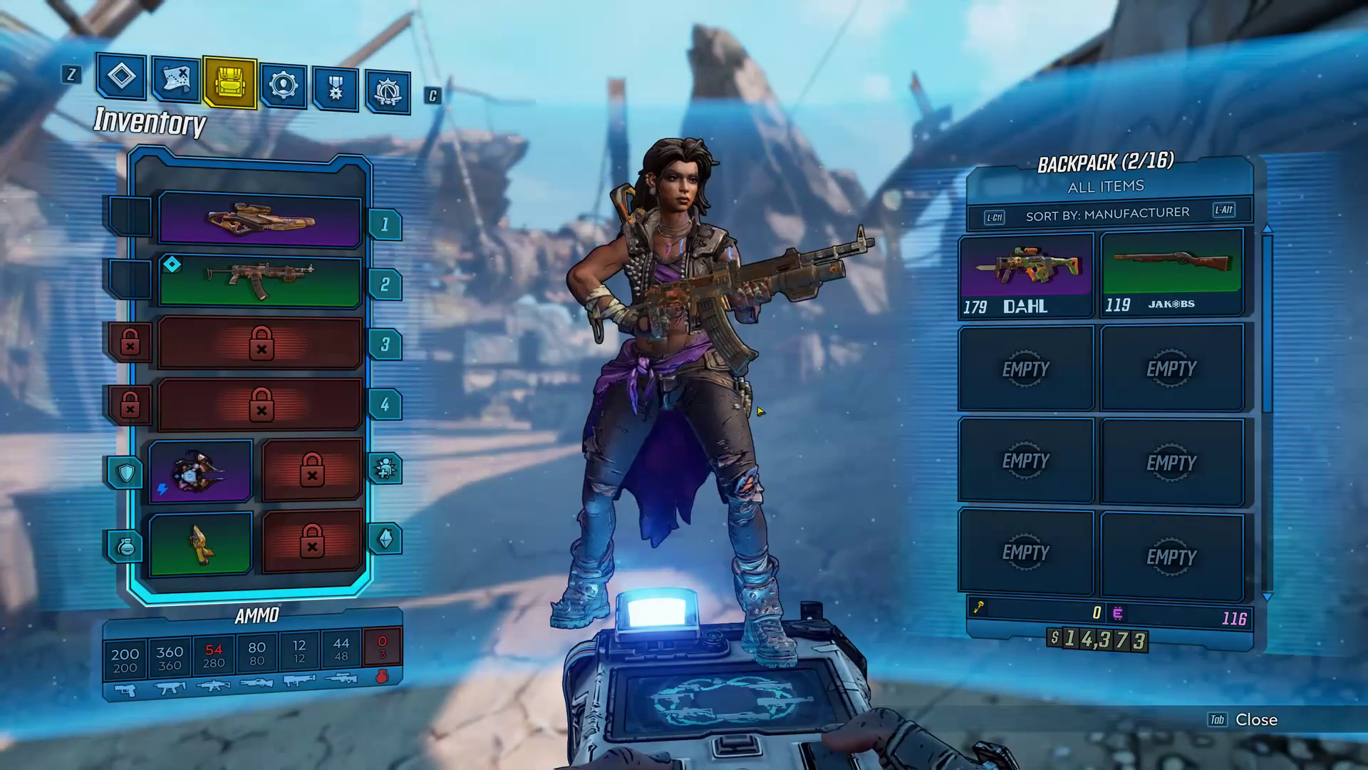